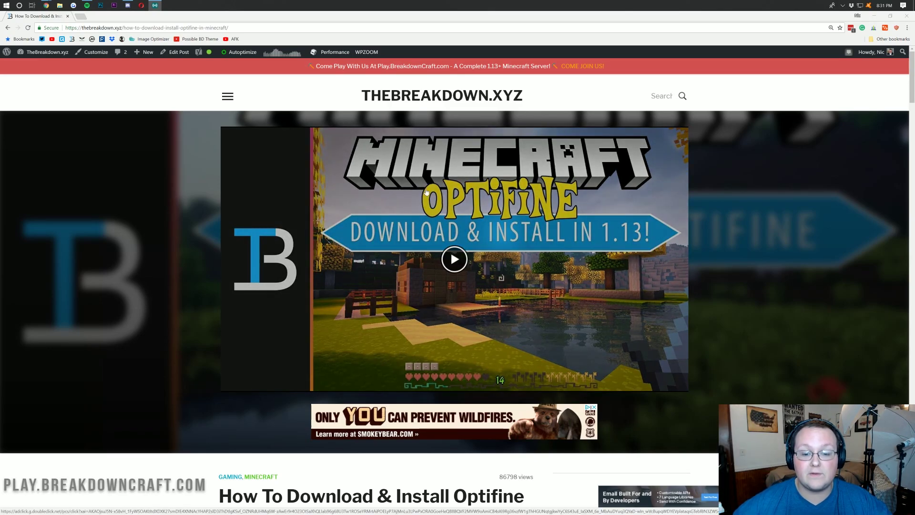
Open the OptiFine downloads page from the Download OptiFine banner in the article
{"action": "scroll", "coordinate": [426, 191], "scroll_direction": "down", "scroll_amount": 10}
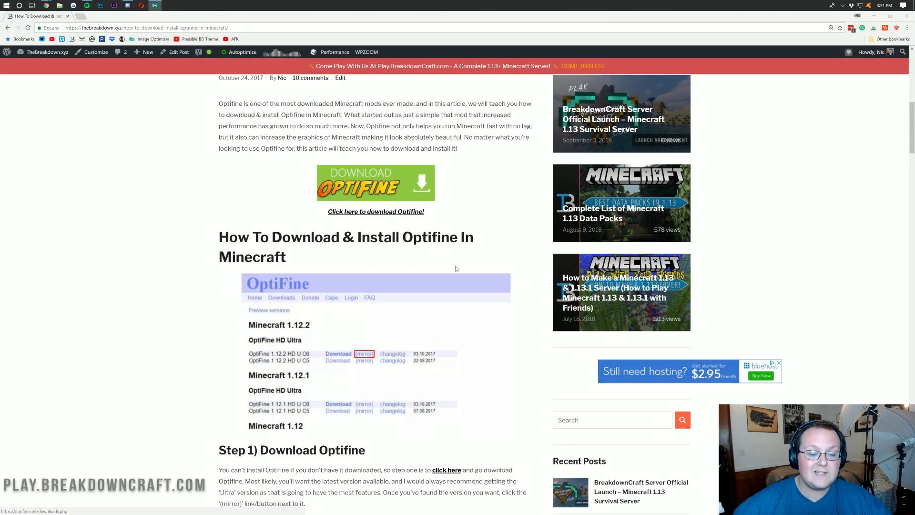
{"action": "scroll", "coordinate": [456, 269], "scroll_direction": "down", "scroll_amount": 10}
{"action": "scroll", "coordinate": [456, 269], "scroll_direction": "up", "scroll_amount": 12}
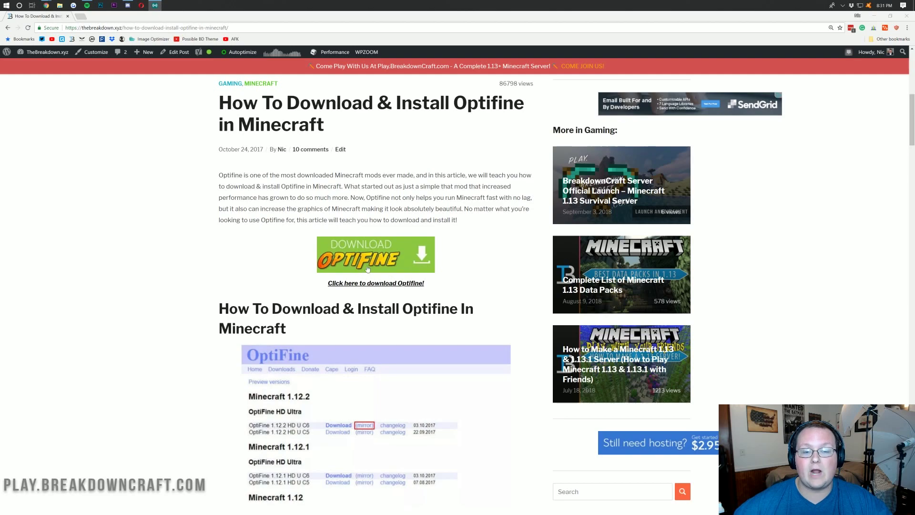
{"action": "left_click", "coordinate": [368, 265]}
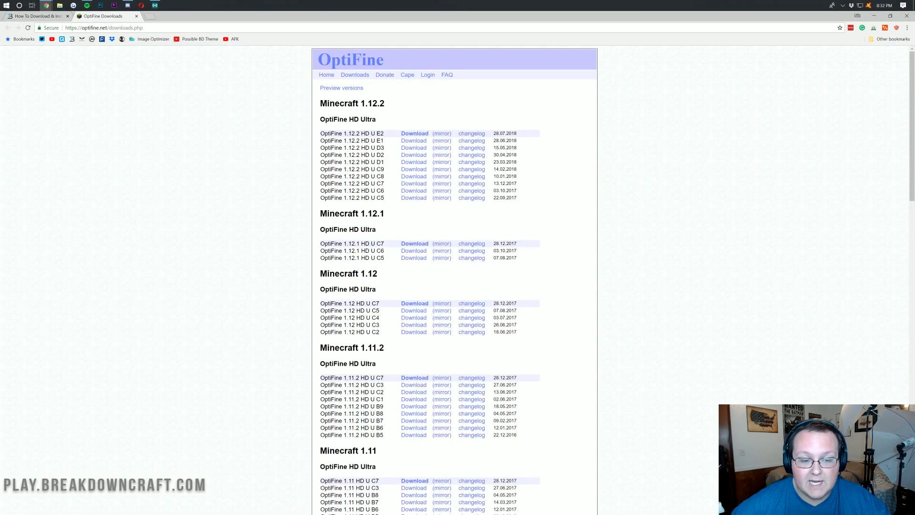
Expand the preview versions, examine the Minecraft 1.12.2 section of the OptiFine downloads, and collapse the preview list
{"action": "left_click", "coordinate": [335, 91]}
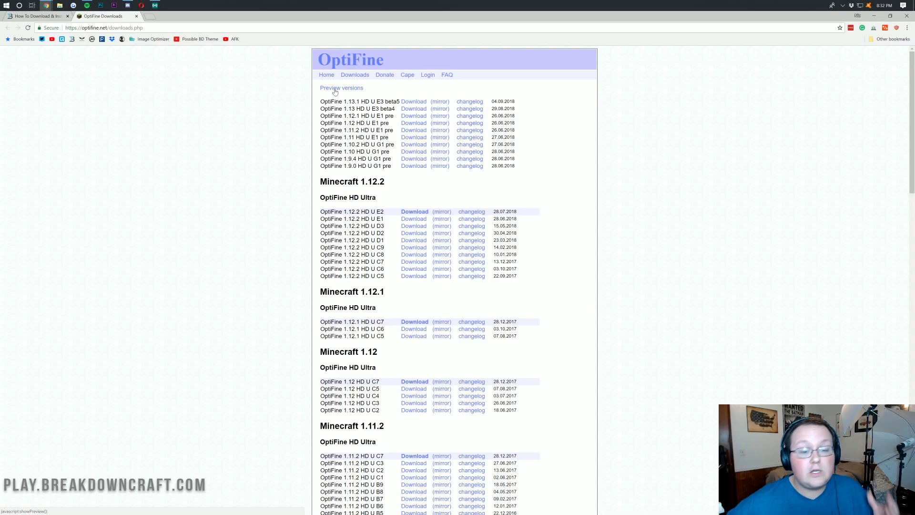
{"action": "left_click_drag", "start_coordinate": [397, 186], "coordinate": [319, 181]}
{"action": "left_click", "coordinate": [319, 182]}
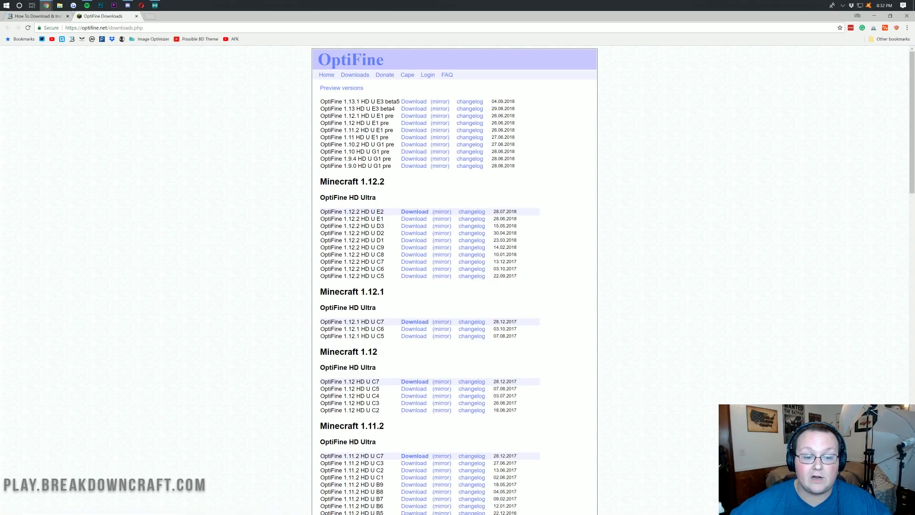
{"action": "left_click_drag", "start_coordinate": [401, 185], "coordinate": [321, 181]}
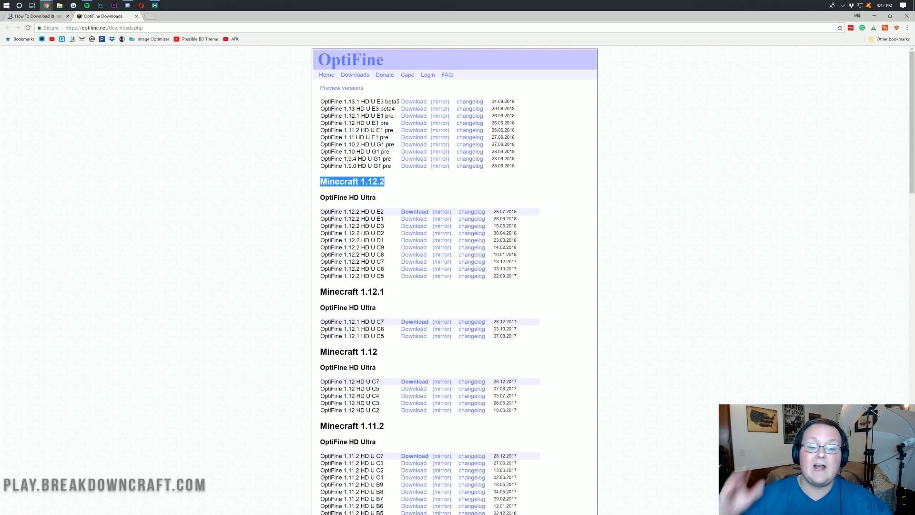
{"action": "left_click", "coordinate": [321, 181]}
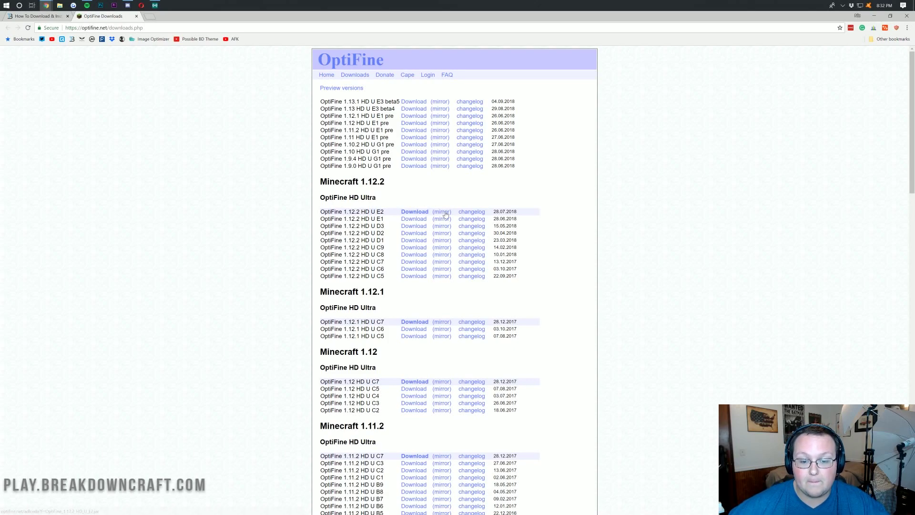
{"action": "left_click", "coordinate": [341, 89]}
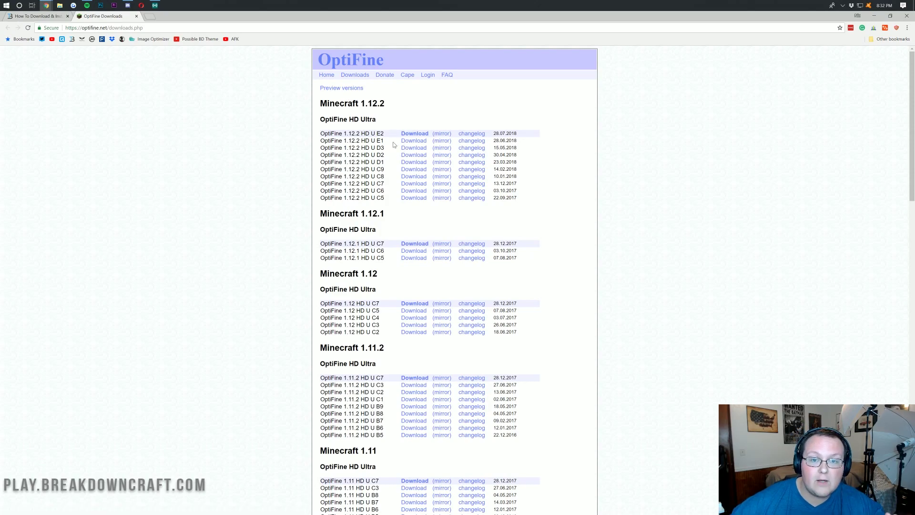
Show the preview versions and download preview_OptiFine_1.13.1_HD_U_E3_beta5.jar, choosing to keep the file
{"action": "left_click", "coordinate": [339, 90]}
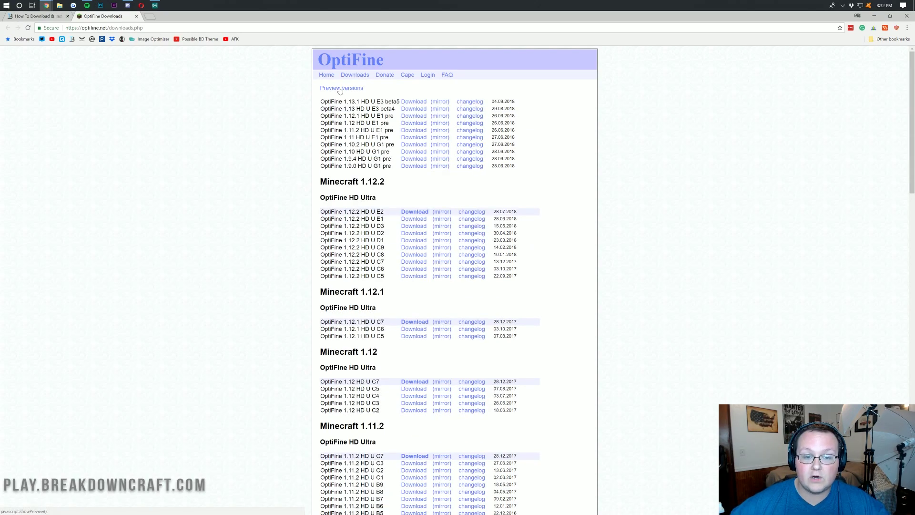
{"action": "left_click_drag", "start_coordinate": [320, 101], "coordinate": [365, 101]}
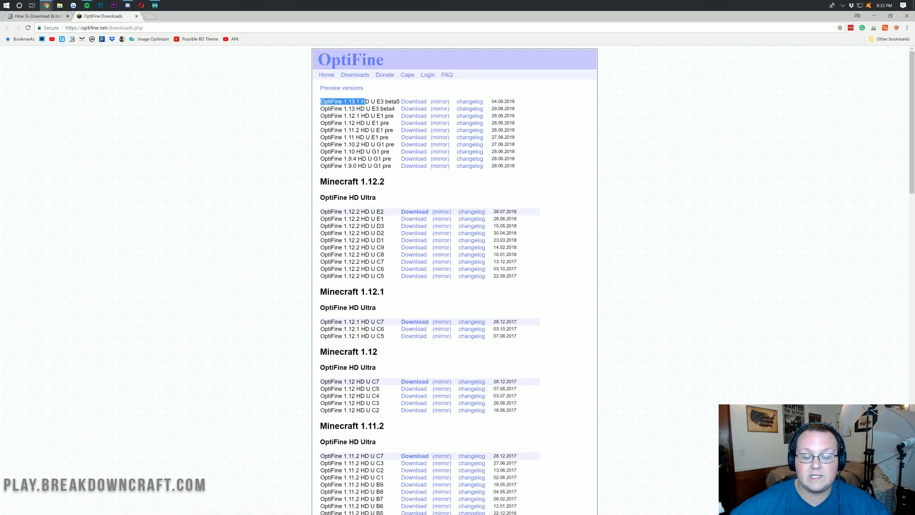
{"action": "left_click", "coordinate": [365, 102]}
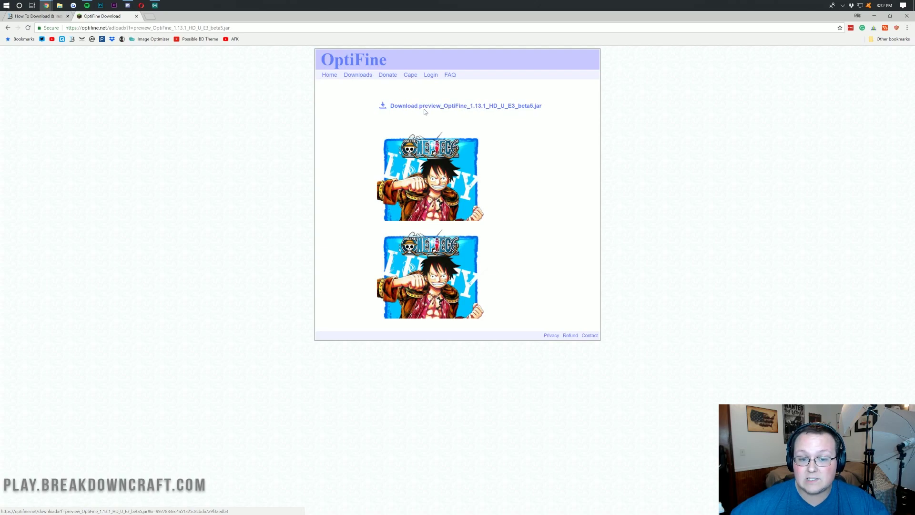
{"action": "left_click", "coordinate": [432, 106]}
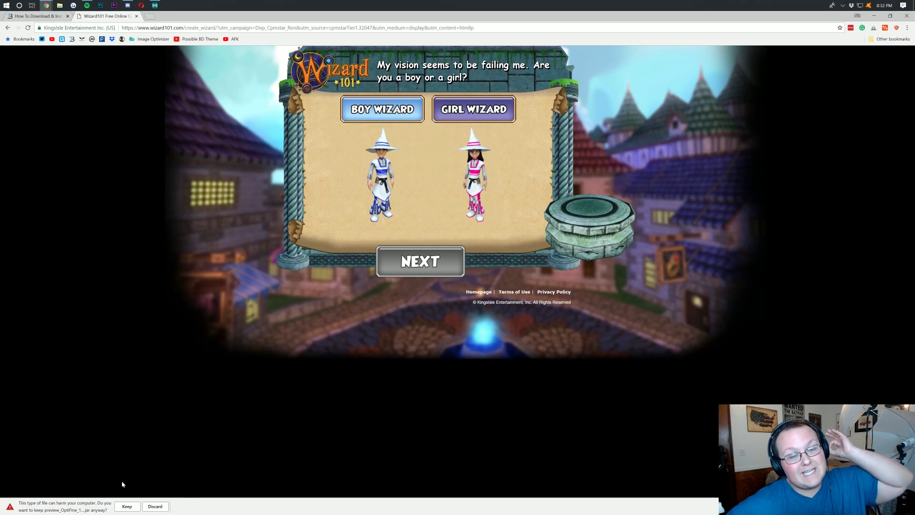
{"action": "left_click", "coordinate": [127, 506]}
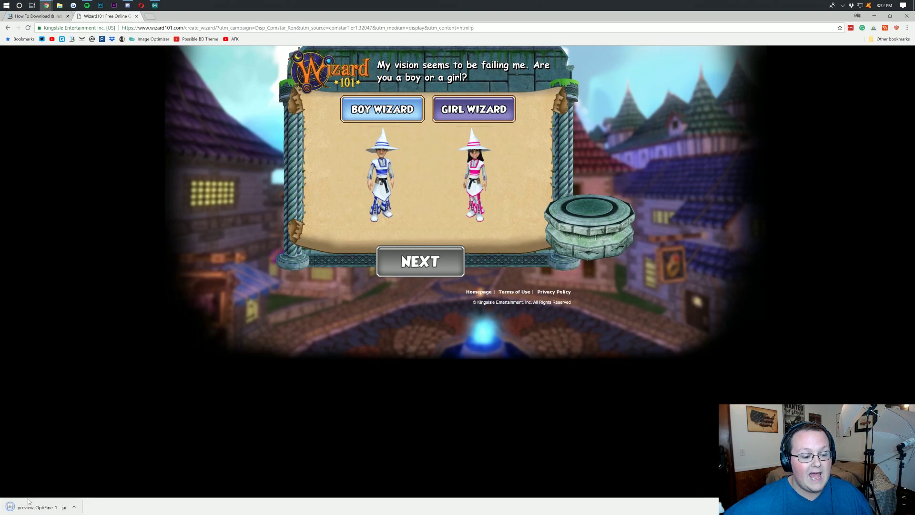
Close the Wizard101 ad page, minimize the browser, and place the downloaded OptiFine jar near the middle of the desktop
{"action": "left_click", "coordinate": [136, 16]}
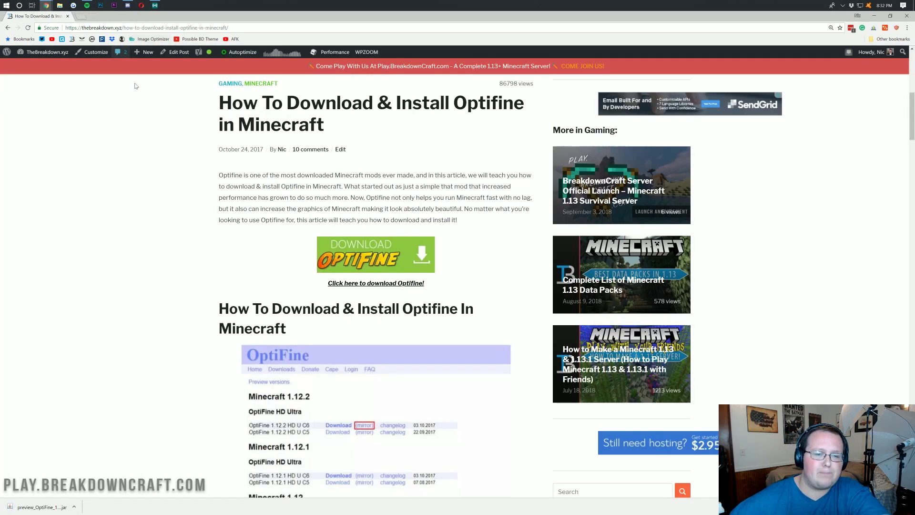
{"action": "left_click", "coordinate": [874, 16]}
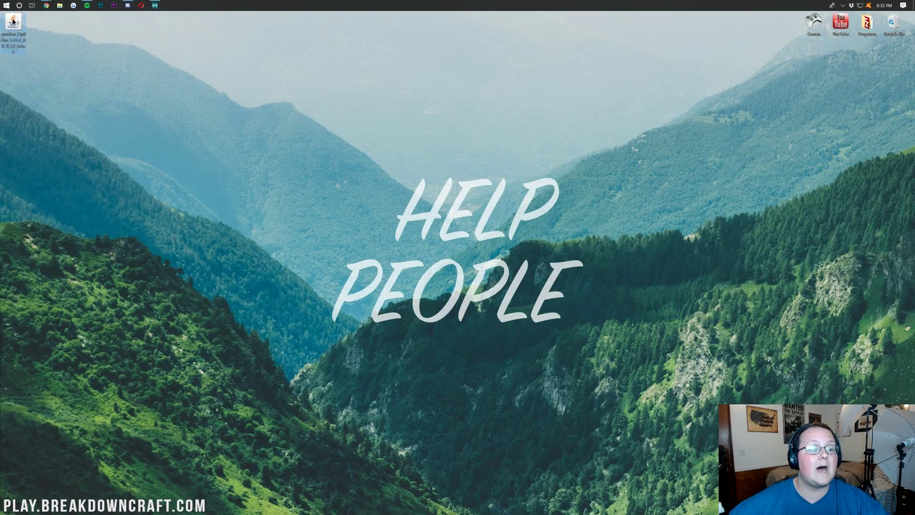
{"action": "left_click_drag", "start_coordinate": [14, 21], "coordinate": [422, 140]}
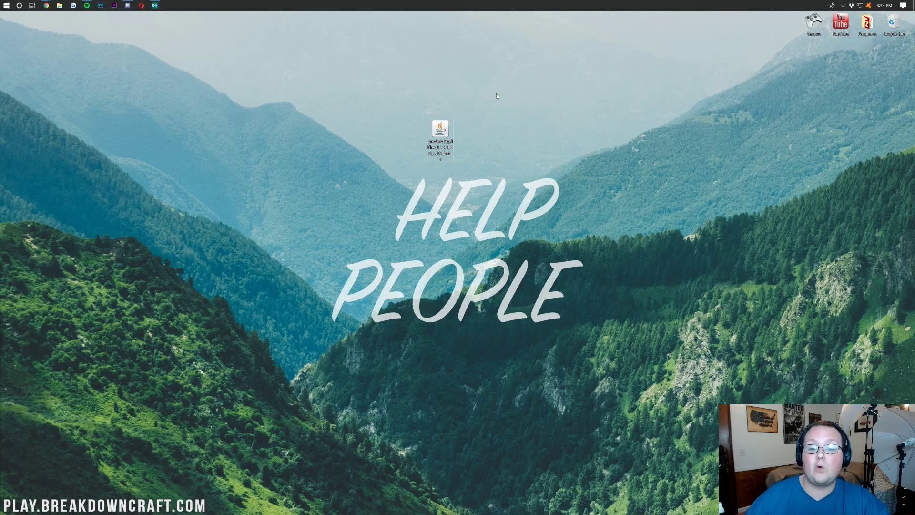
Open the Downloads folder by running "downloads", check its contents, and close it
{"action": "key", "text": "super+r"}
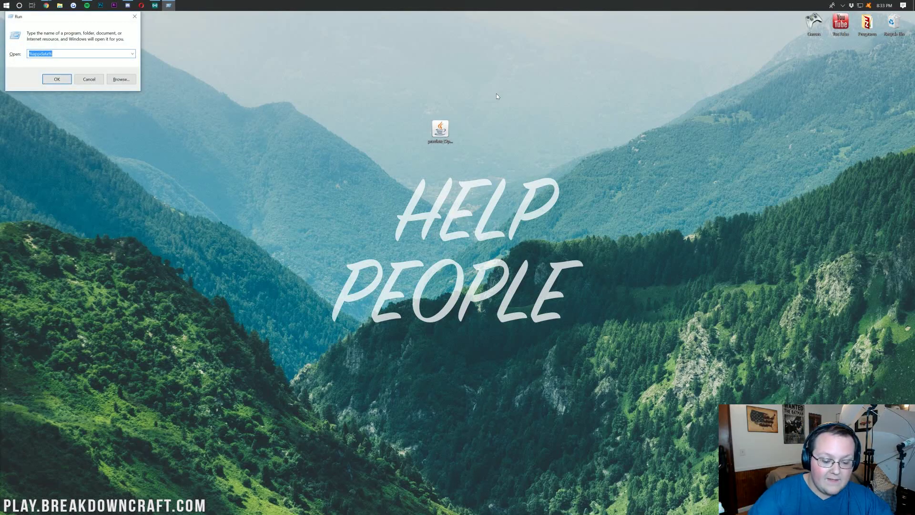
{"action": "type", "text": "downla"}
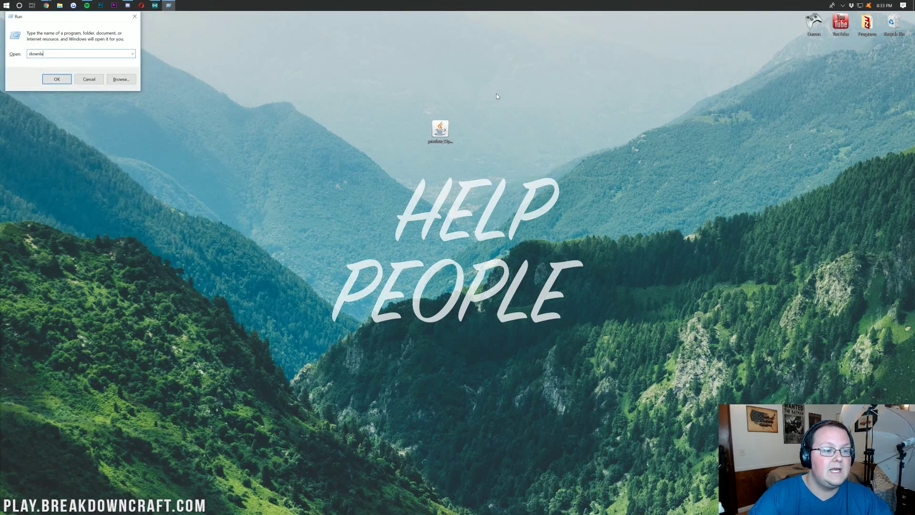
{"action": "key", "text": "BackSpace"}
{"action": "type", "text": "oads"}
{"action": "key", "text": "Return"}
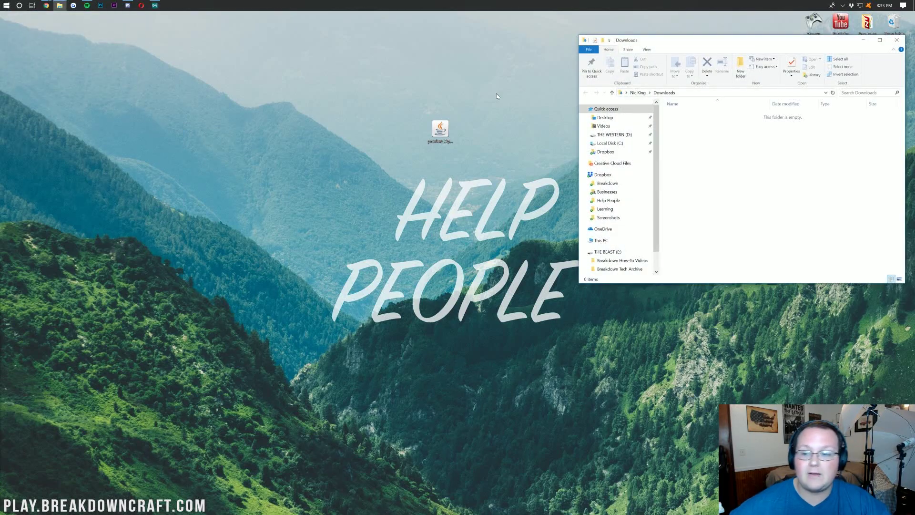
{"action": "left_click_drag", "start_coordinate": [441, 140], "coordinate": [828, 53]}
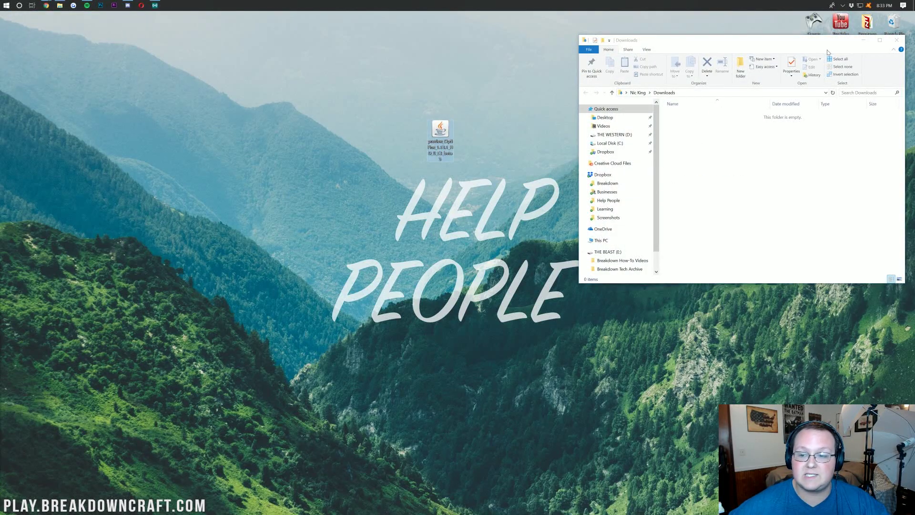
{"action": "left_click", "coordinate": [897, 39]}
Open the OptiFine jar on the desktop with Java(TM) Platform SE binary and move the installer window higher
{"action": "left_click", "coordinate": [438, 131]}
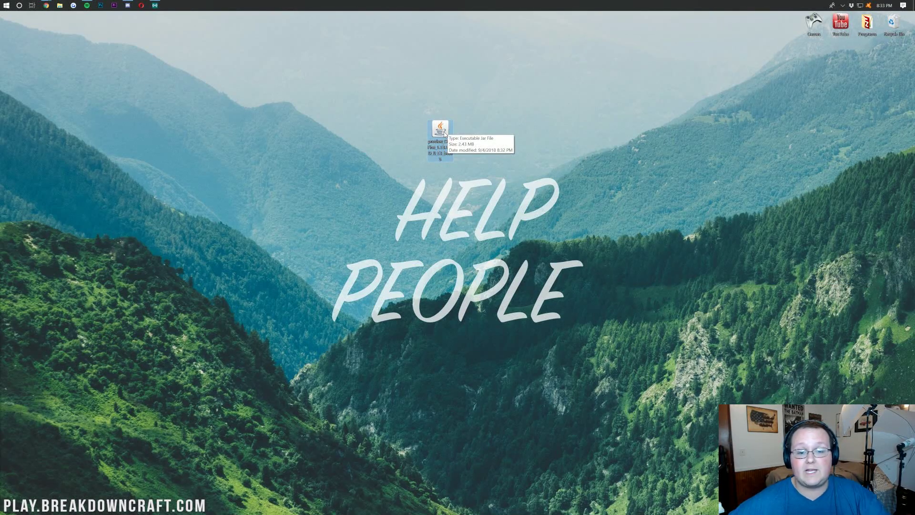
{"action": "right_click", "coordinate": [444, 134]}
{"action": "mouse_move", "coordinate": [501, 169]}
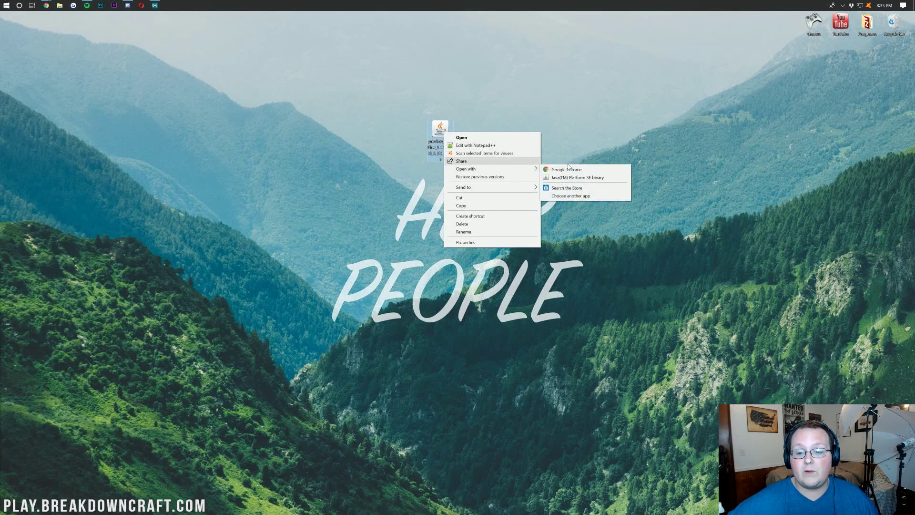
{"action": "left_click", "coordinate": [574, 178]}
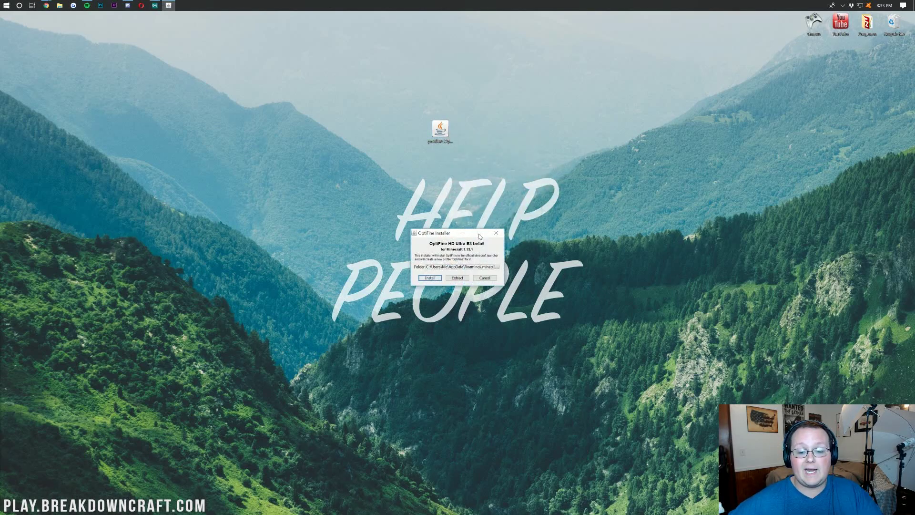
{"action": "left_click_drag", "start_coordinate": [437, 235], "coordinate": [423, 167]}
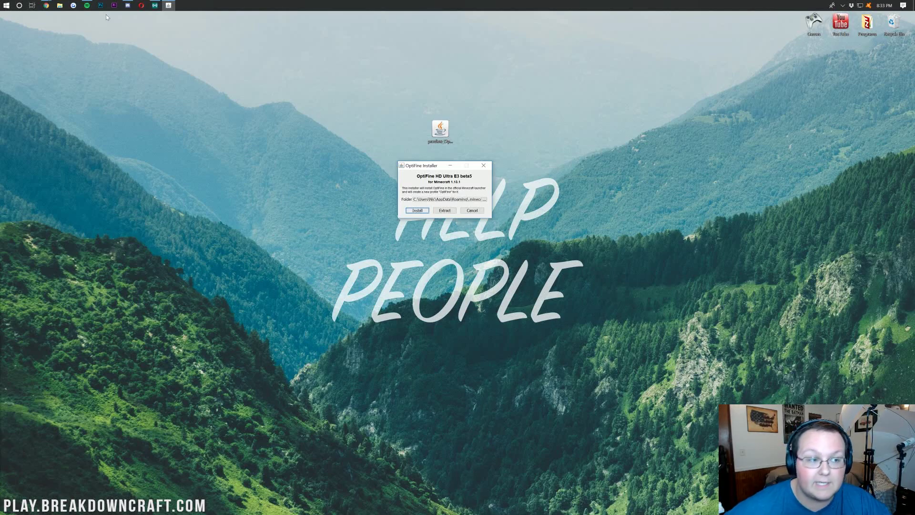
Switch to Chrome, view the Java SE Development Kit article and the Jarfix download section, and minimize the browser
{"action": "left_click", "coordinate": [46, 5]}
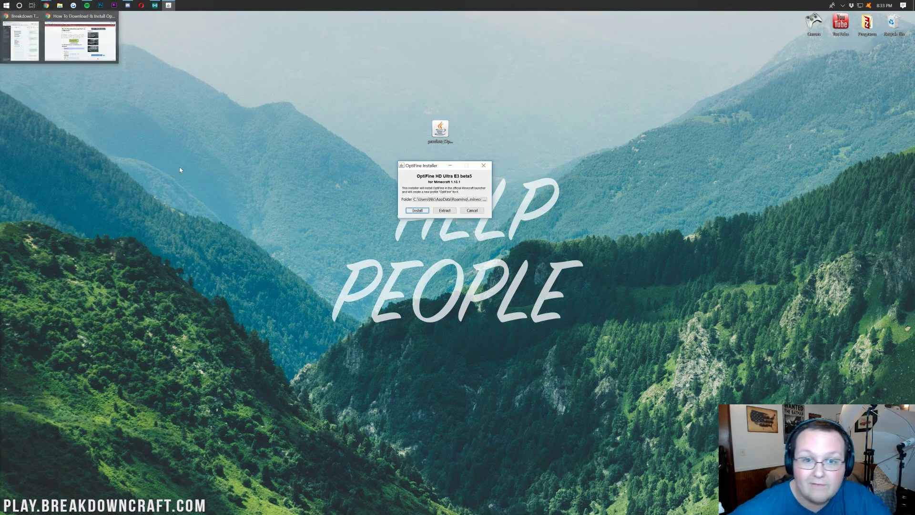
{"action": "left_click", "coordinate": [66, 25]}
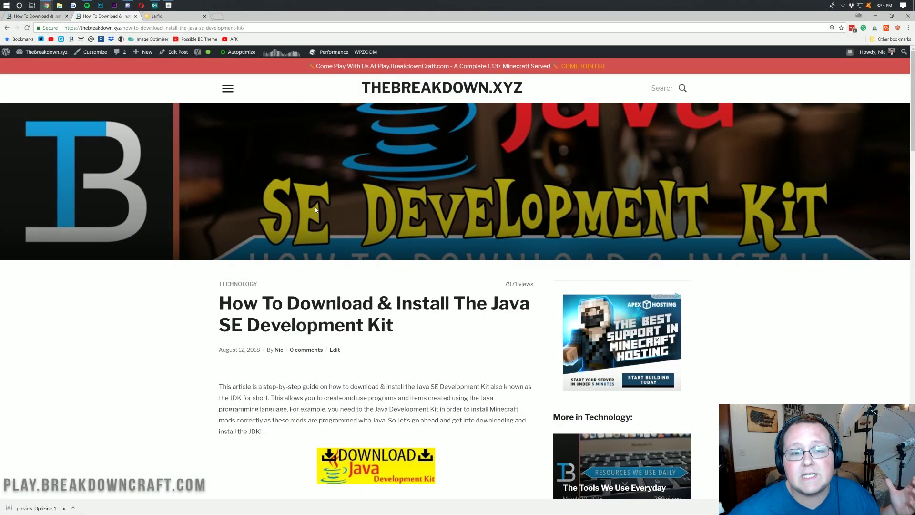
{"action": "scroll", "coordinate": [315, 210], "scroll_direction": "down", "scroll_amount": 5}
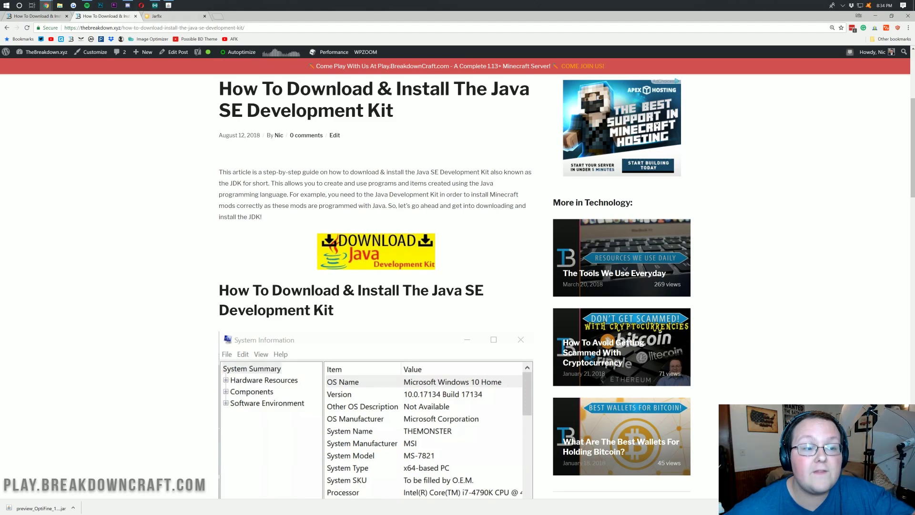
{"action": "left_click", "coordinate": [159, 19]}
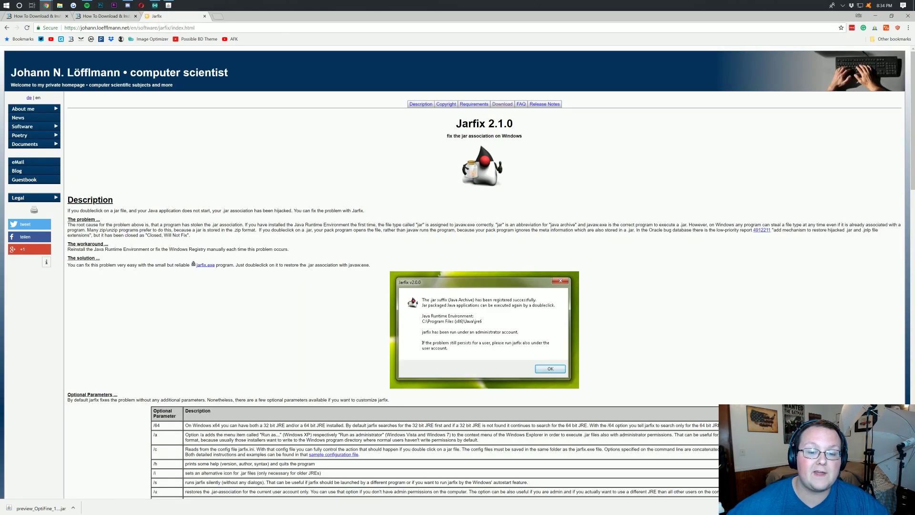
{"action": "scroll", "coordinate": [359, 183], "scroll_direction": "down", "scroll_amount": 15}
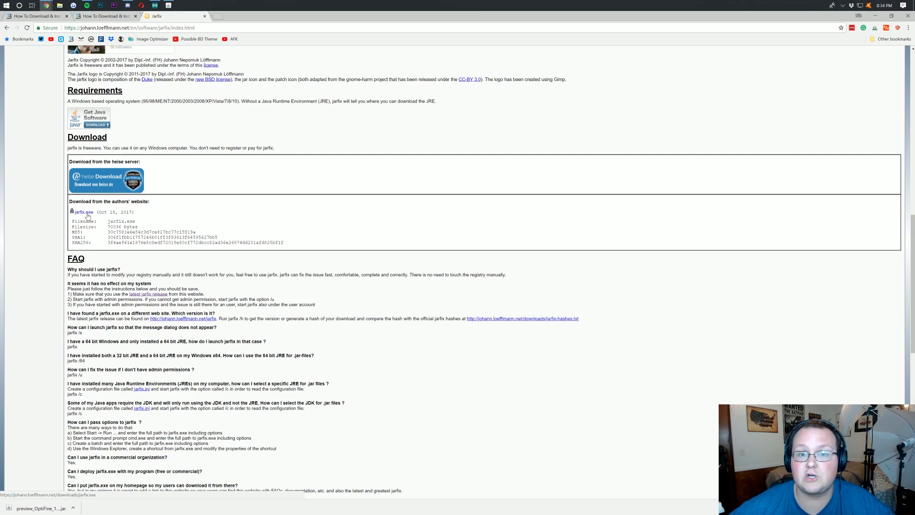
{"action": "left_click", "coordinate": [875, 16]}
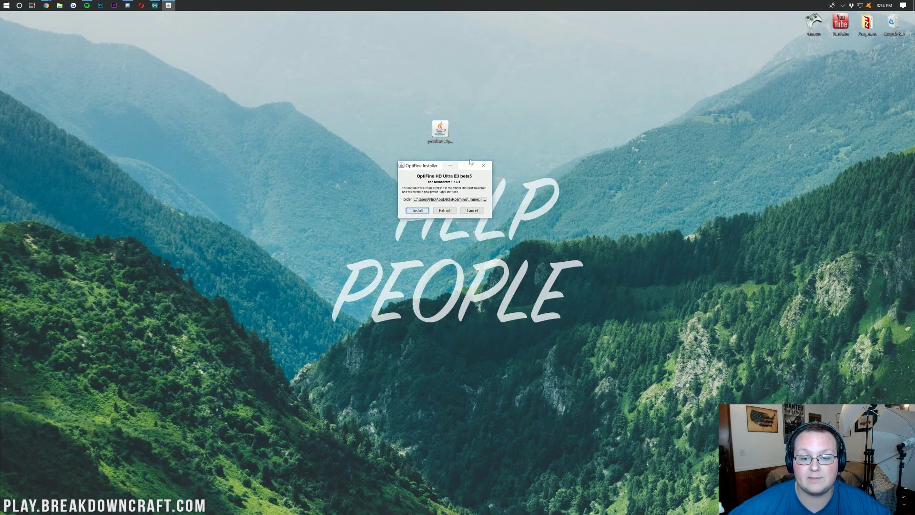
Relaunch the OptiFine jar with Java(TM) Platform SE binary and install OptiFine HD Ultra E3 beta5 for Minecraft 1.13.1
{"action": "left_click", "coordinate": [484, 165]}
{"action": "right_click", "coordinate": [433, 130]}
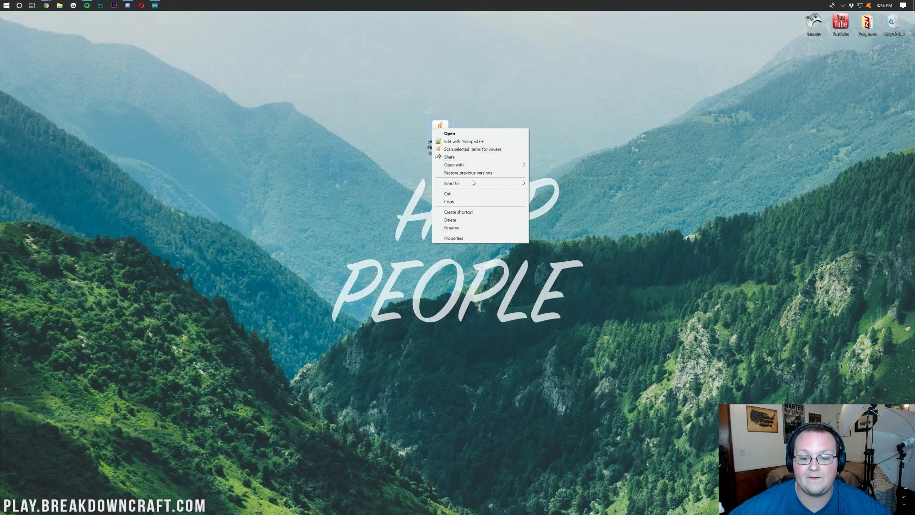
{"action": "mouse_move", "coordinate": [473, 164]}
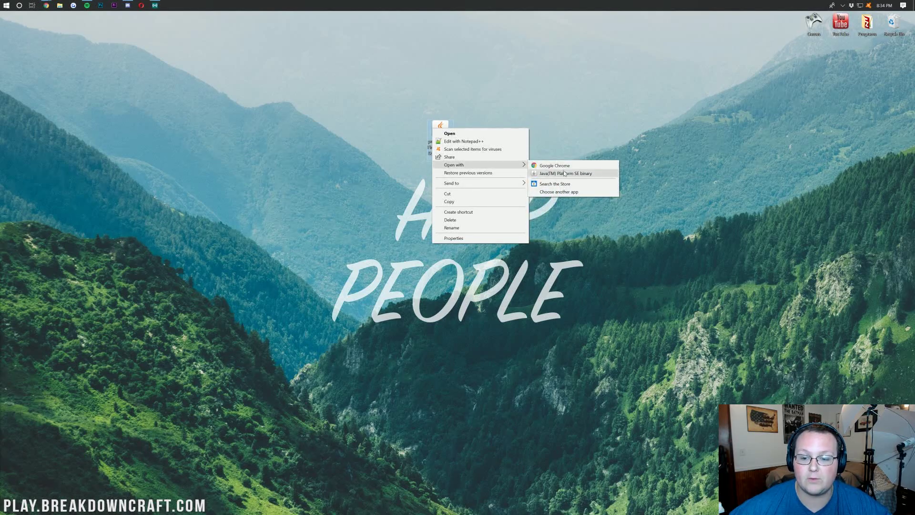
{"action": "left_click", "coordinate": [563, 173]}
{"action": "left_click_drag", "start_coordinate": [450, 233], "coordinate": [432, 140]}
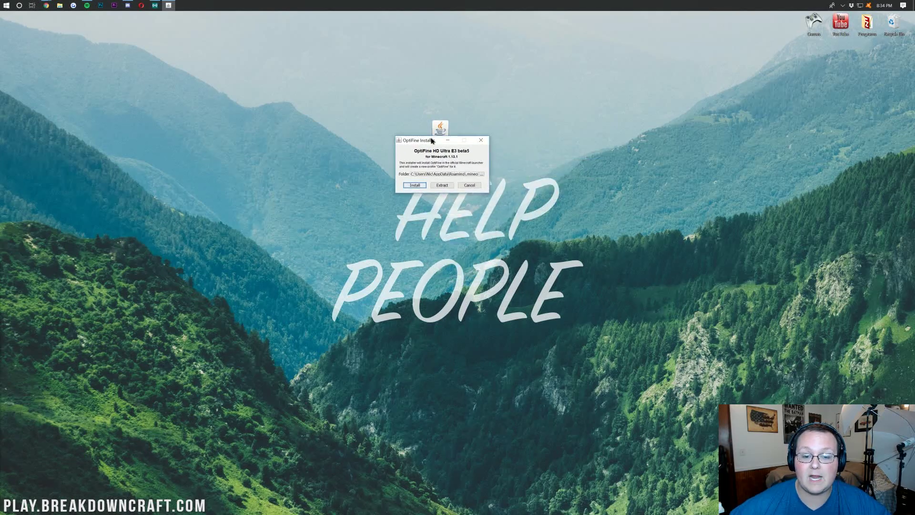
{"action": "left_click", "coordinate": [422, 186]}
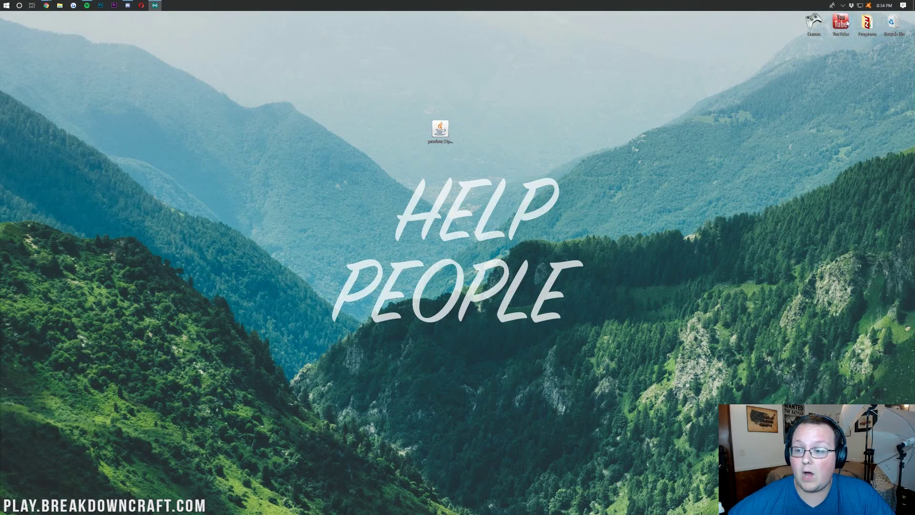
Start the Minecraft Launcher from the Games folder on the desktop and close the folder window
{"action": "double_click", "coordinate": [814, 24]}
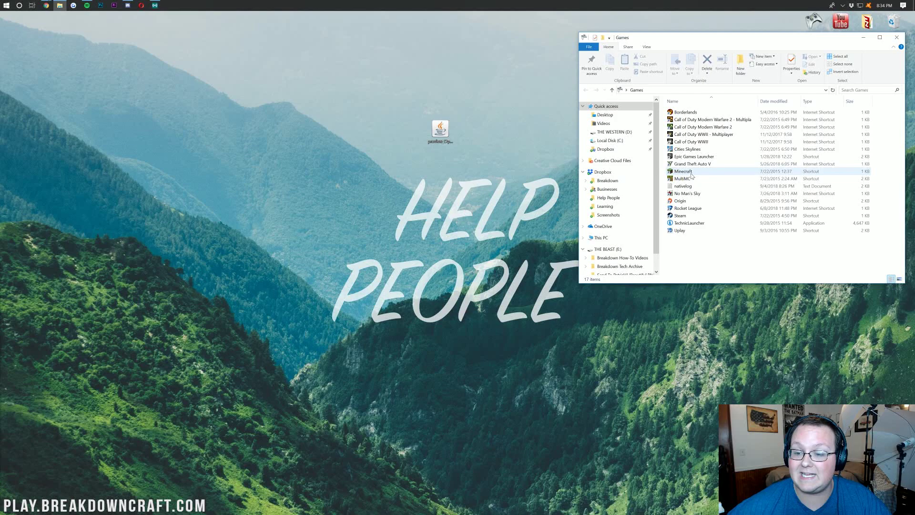
{"action": "double_click", "coordinate": [691, 172]}
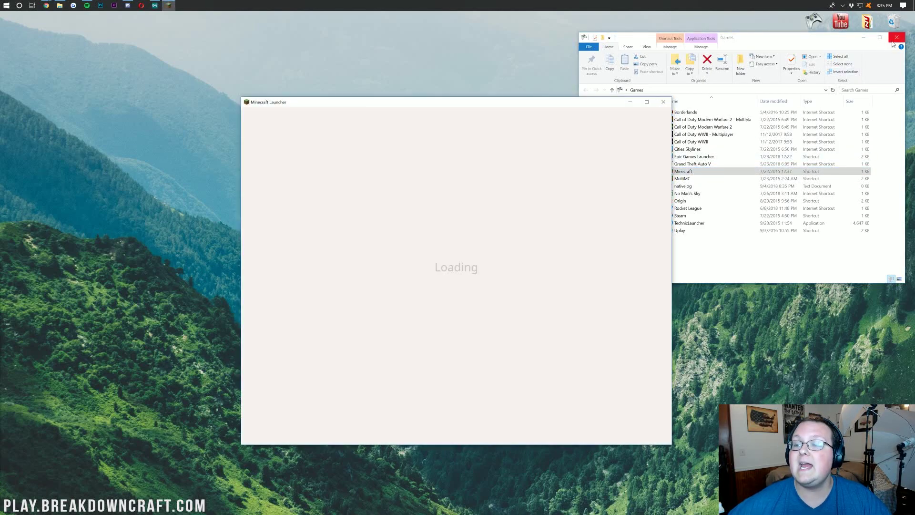
{"action": "left_click", "coordinate": [897, 37]}
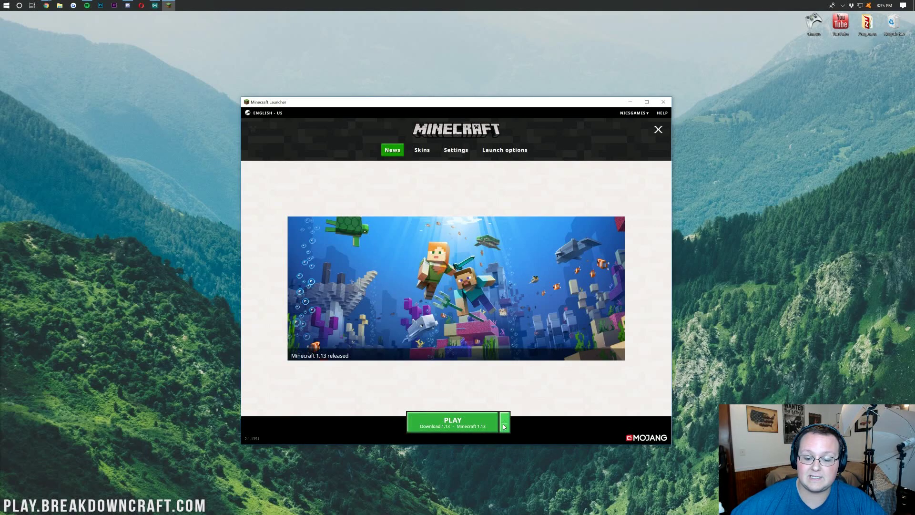
Check the launcher's list of playable profiles for the OptiFine 1.13.1 entry and close the list
{"action": "left_click", "coordinate": [503, 425]}
{"action": "scroll", "coordinate": [466, 340], "scroll_direction": "down", "scroll_amount": 2}
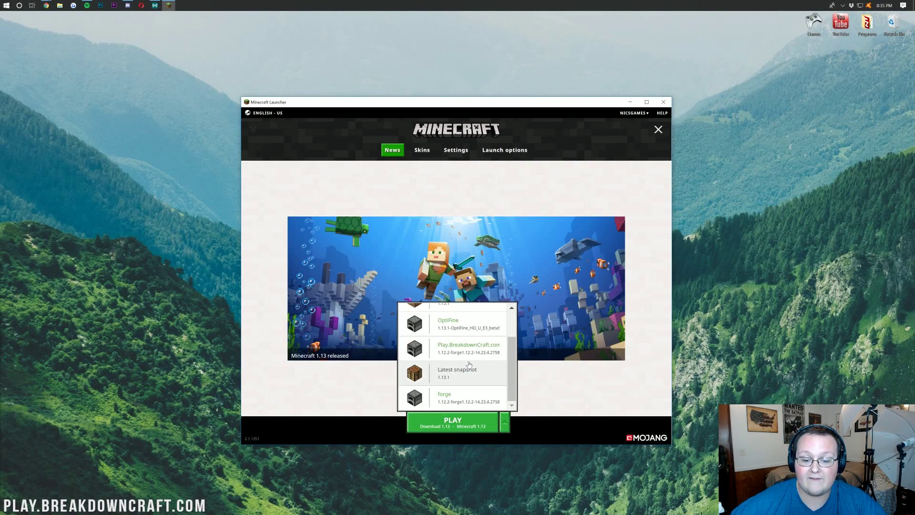
{"action": "scroll", "coordinate": [466, 341], "scroll_direction": "up", "scroll_amount": 1}
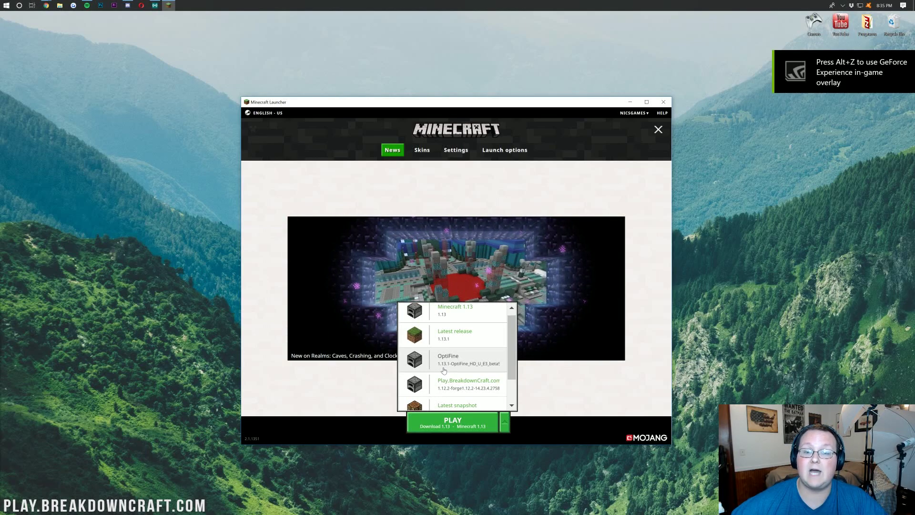
{"action": "left_click", "coordinate": [618, 381]}
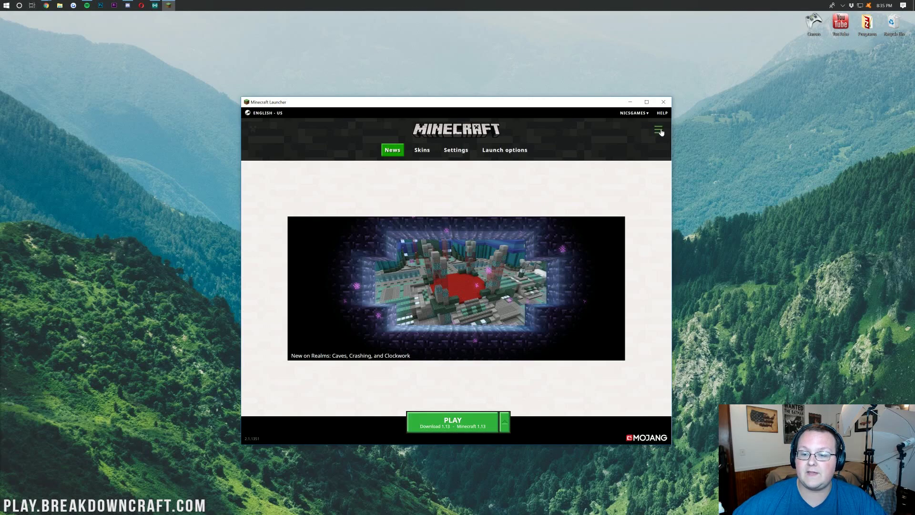
Add a new configuration in the launch options and name it Play.BreakdownCraft.com
{"action": "left_click", "coordinate": [659, 129]}
{"action": "left_click", "coordinate": [658, 131]}
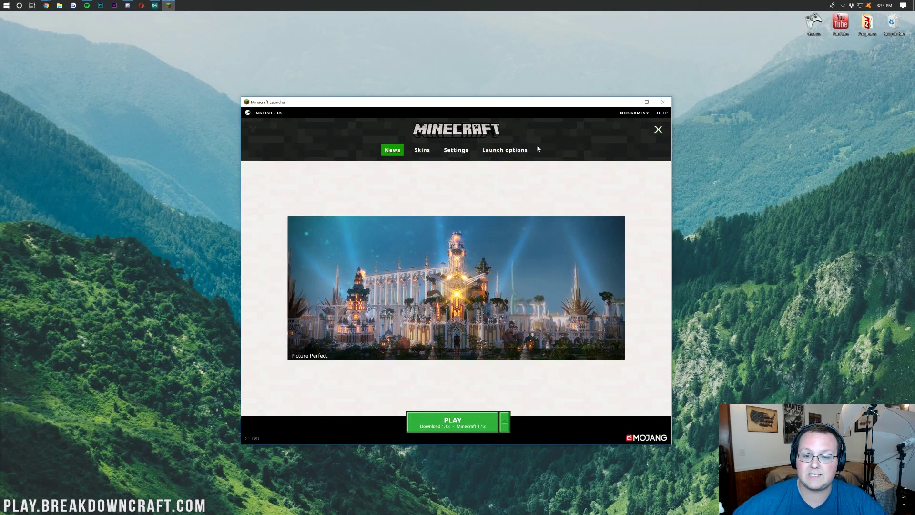
{"action": "left_click", "coordinate": [503, 151]}
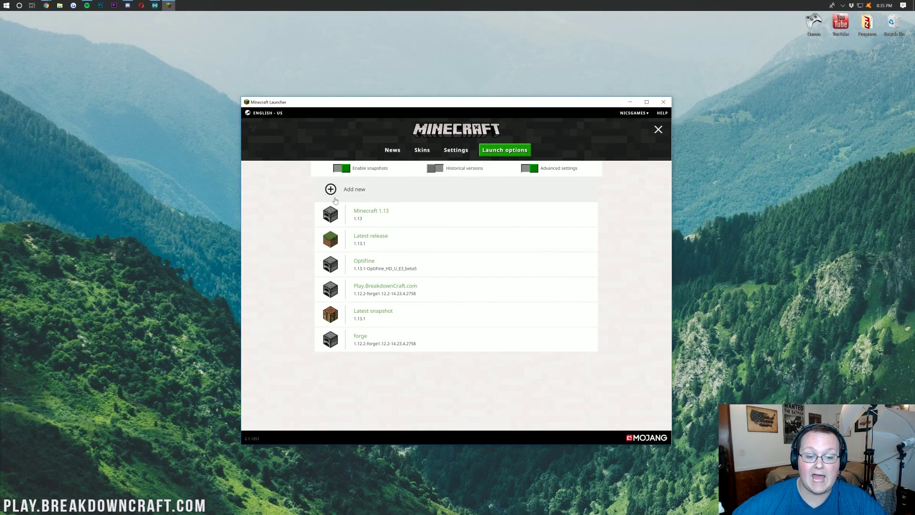
{"action": "left_click", "coordinate": [336, 199]}
{"action": "left_click", "coordinate": [413, 196]}
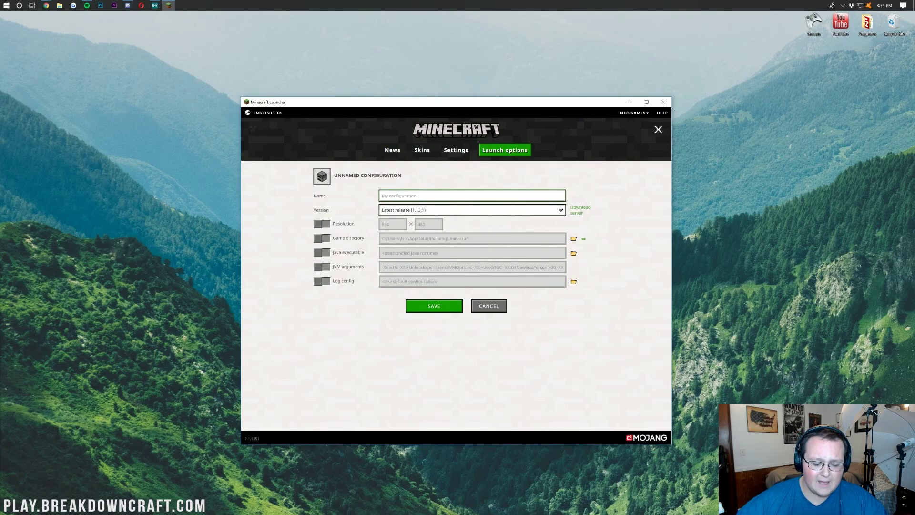
{"action": "type", "text": "Play.Break"}
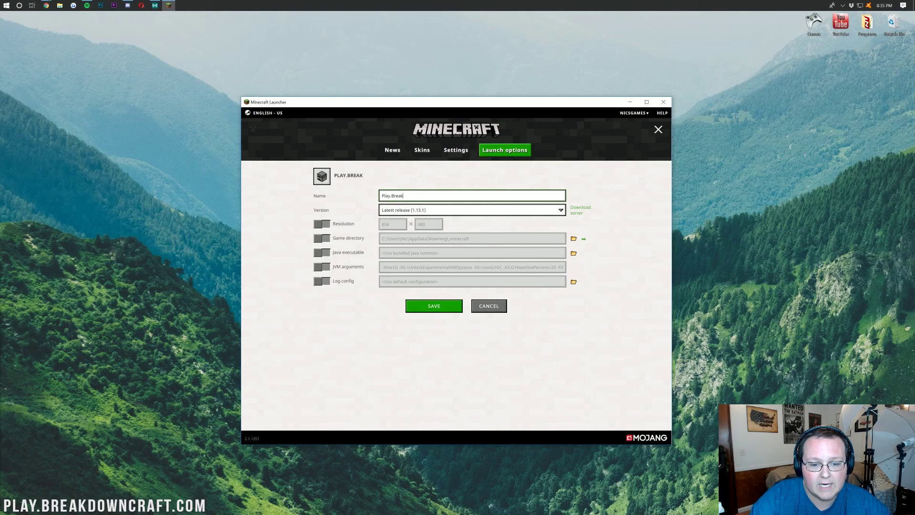
{"action": "type", "text": "downCraft.com"}
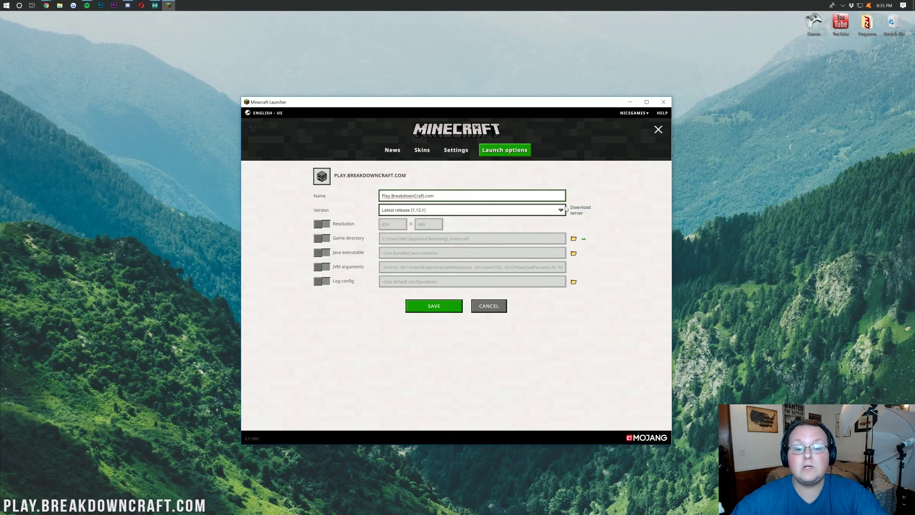
Set the new configuration's version to release 1.13.1-OptiFine_HD_U_E3_beta5 and save it
{"action": "left_click", "coordinate": [416, 211]}
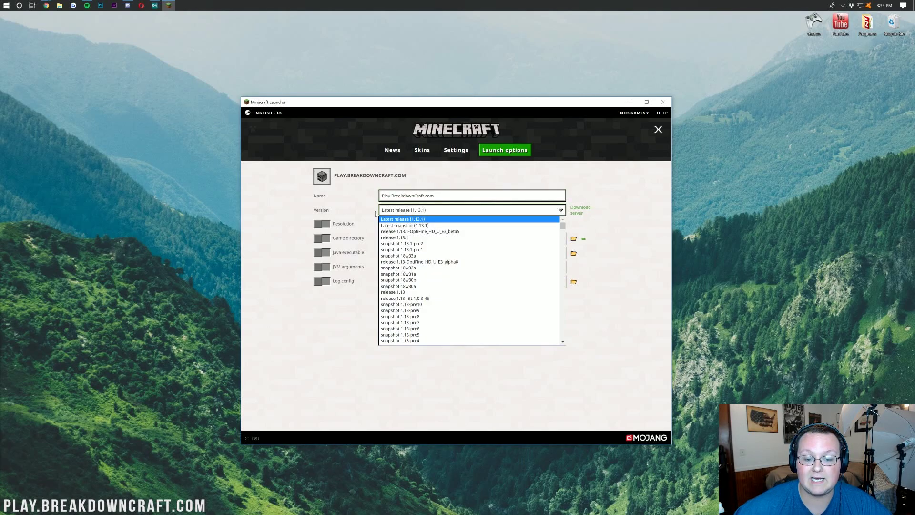
{"action": "left_click", "coordinate": [418, 233]}
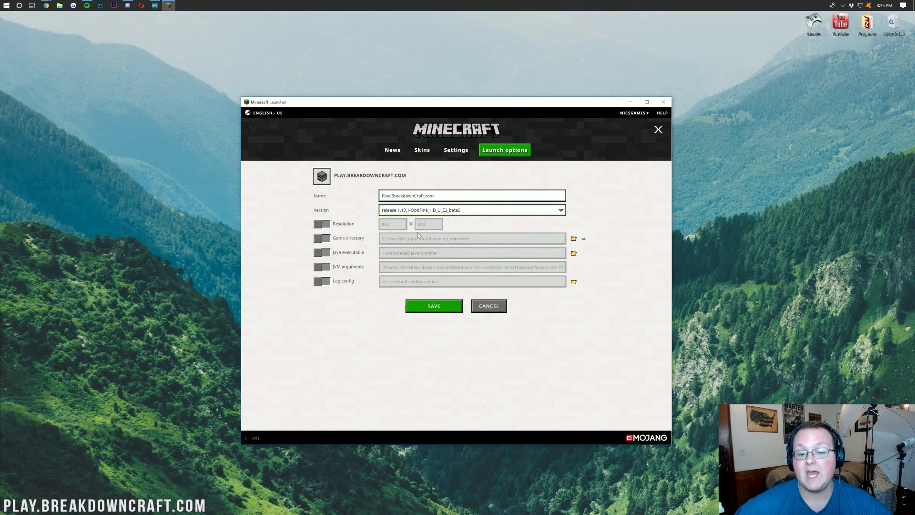
{"action": "left_click", "coordinate": [435, 309]}
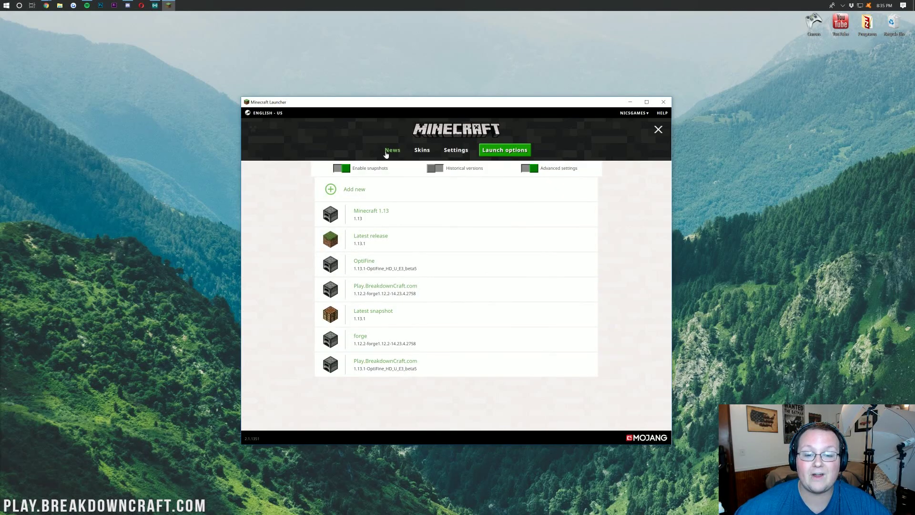
Select the Play.BreakdownCraft.com profile for 1.13.1-OptiFine_HD_U_E3_beta5 on the launcher's News page and launch the game
{"action": "left_click", "coordinate": [391, 151]}
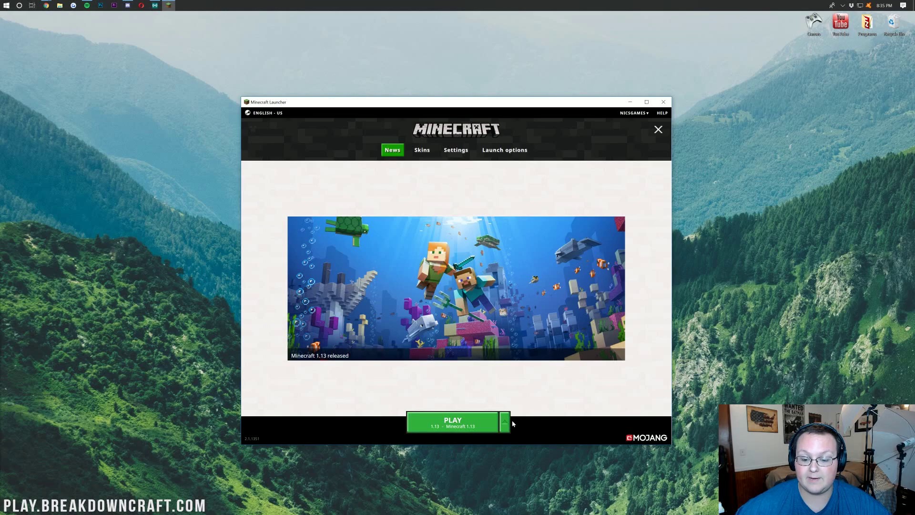
{"action": "left_click", "coordinate": [505, 422]}
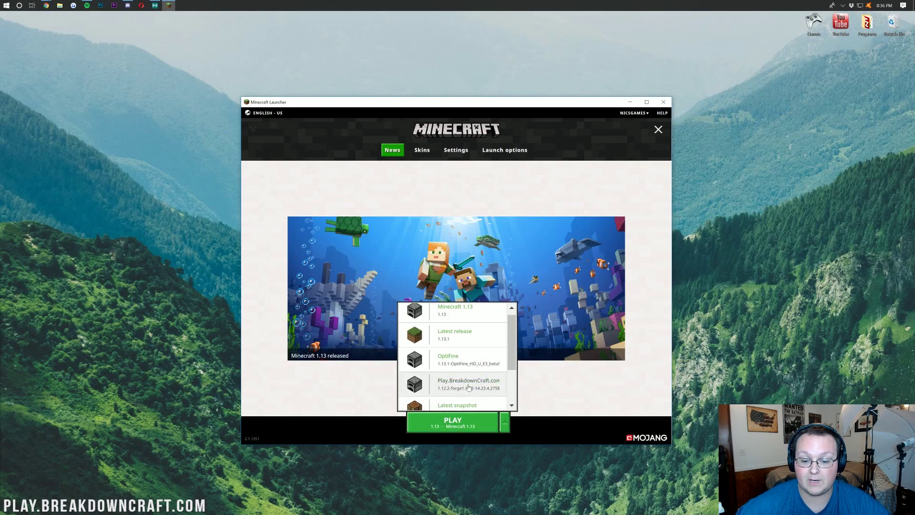
{"action": "scroll", "coordinate": [461, 369], "scroll_direction": "down", "scroll_amount": 3}
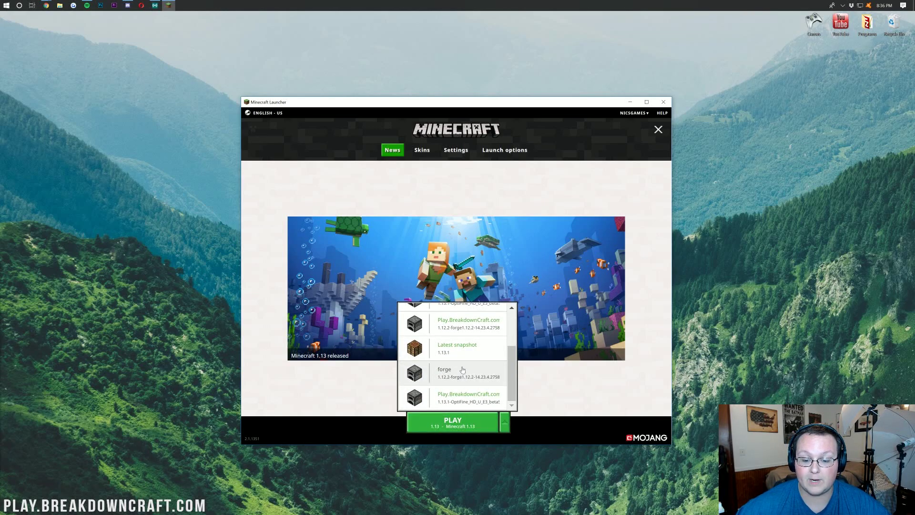
{"action": "left_click", "coordinate": [453, 398]}
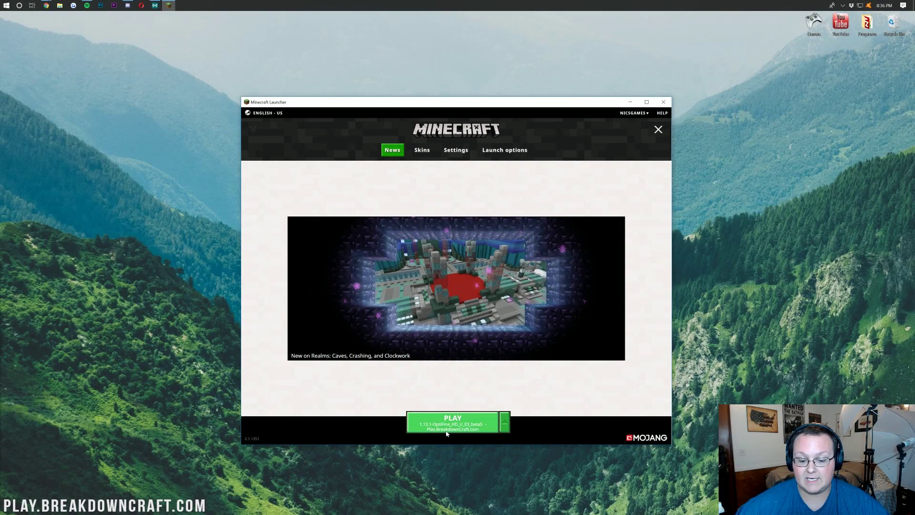
{"action": "left_click", "coordinate": [452, 426]}
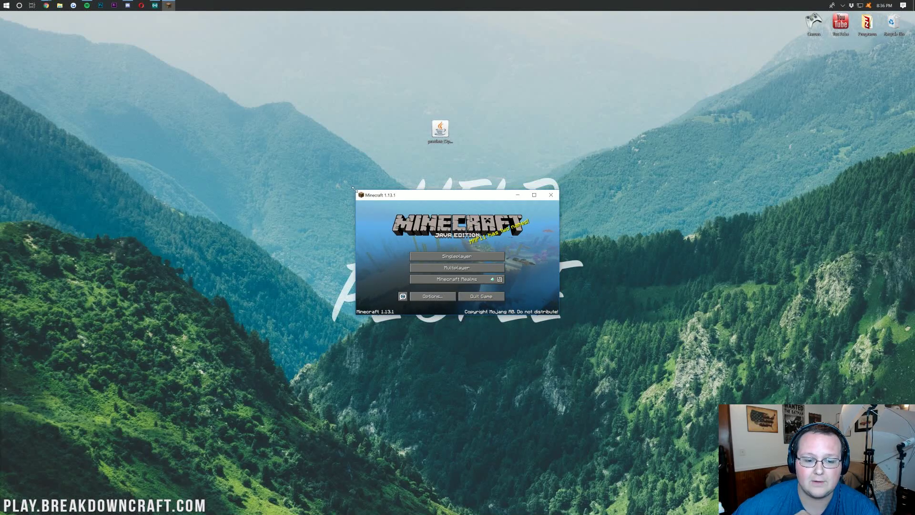
Enlarge the game window, move it toward the middle of the desktop, and join the Breakdown Craft multiplayer server
{"action": "left_click_drag", "start_coordinate": [354, 189], "coordinate": [30, 27]}
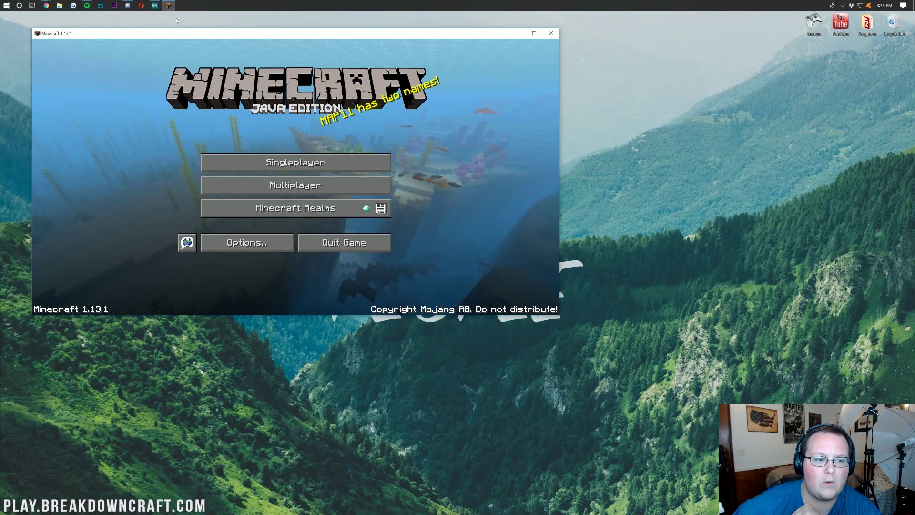
{"action": "left_click_drag", "start_coordinate": [176, 33], "coordinate": [345, 91]}
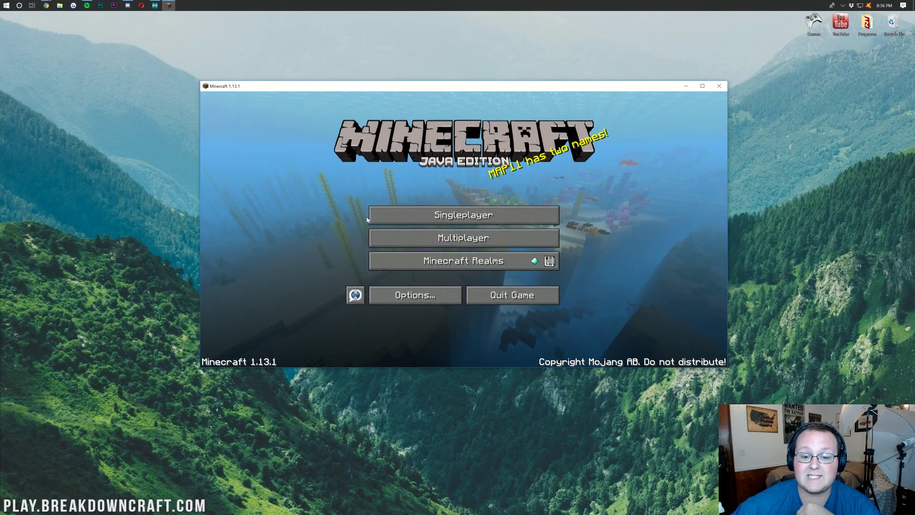
{"action": "left_click", "coordinate": [376, 238]}
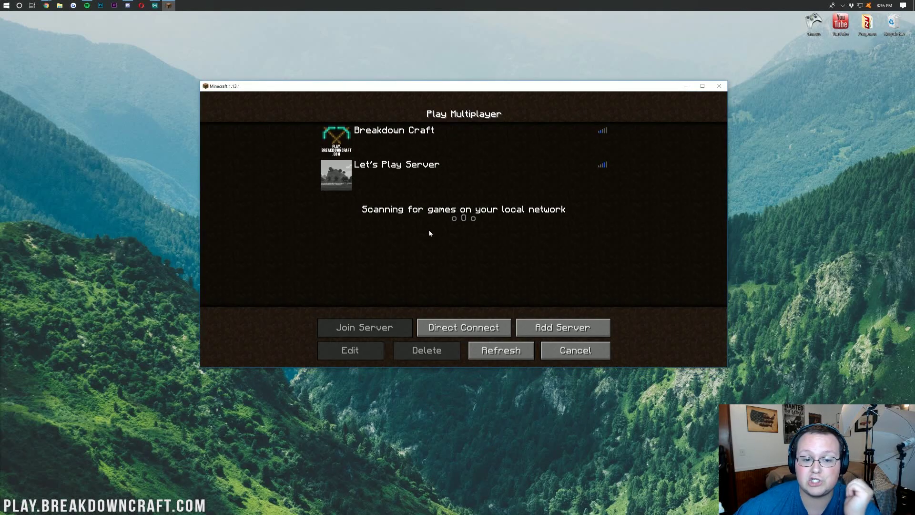
{"action": "double_click", "coordinate": [387, 141]}
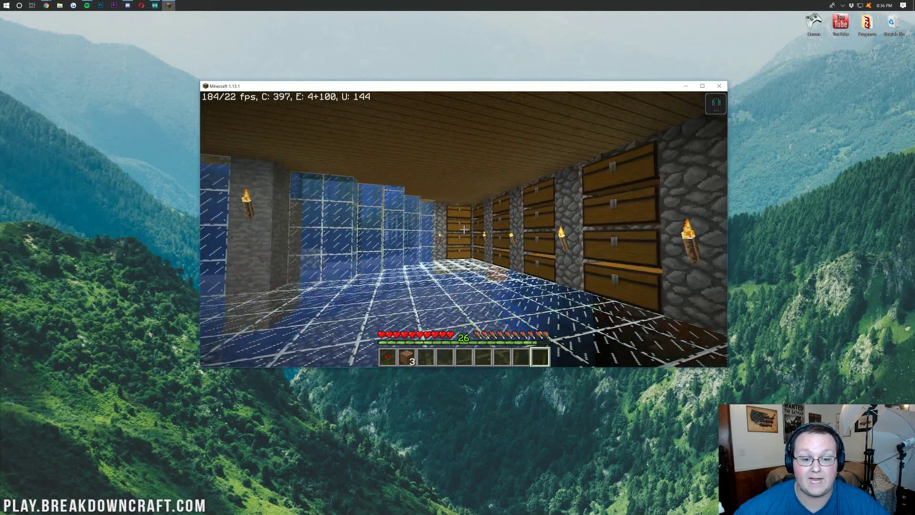
View the inventory, check the OptiFine video settings and the Shaders list, and return to the game
{"action": "key", "text": "e"}
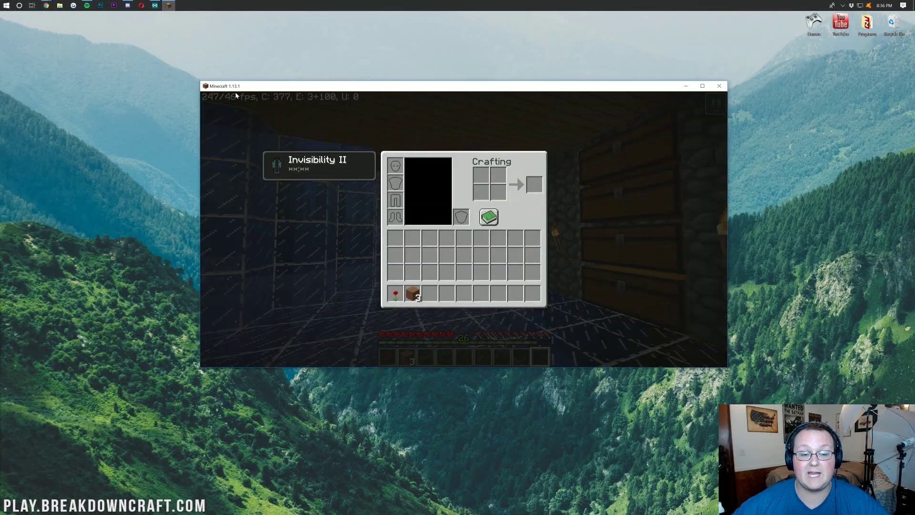
{"action": "key", "text": "e"}
{"action": "key", "text": "Escape"}
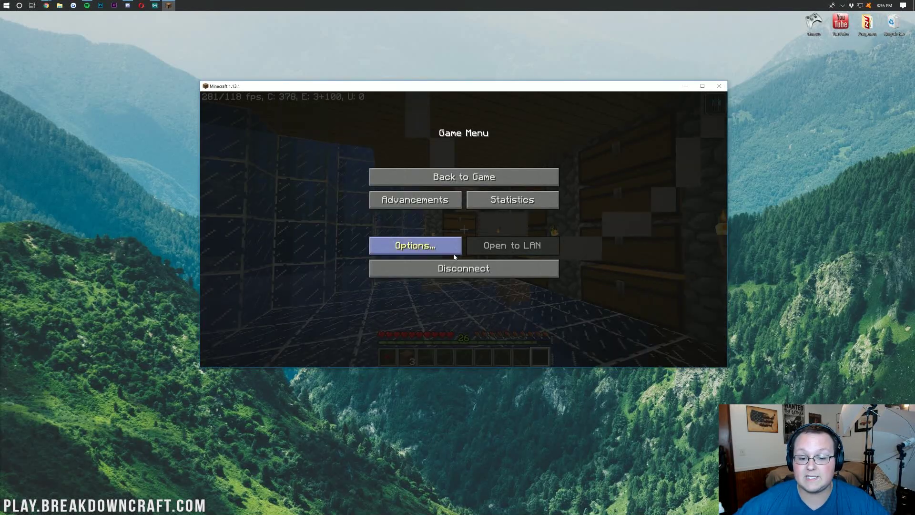
{"action": "left_click", "coordinate": [454, 257]}
{"action": "left_click", "coordinate": [420, 209]}
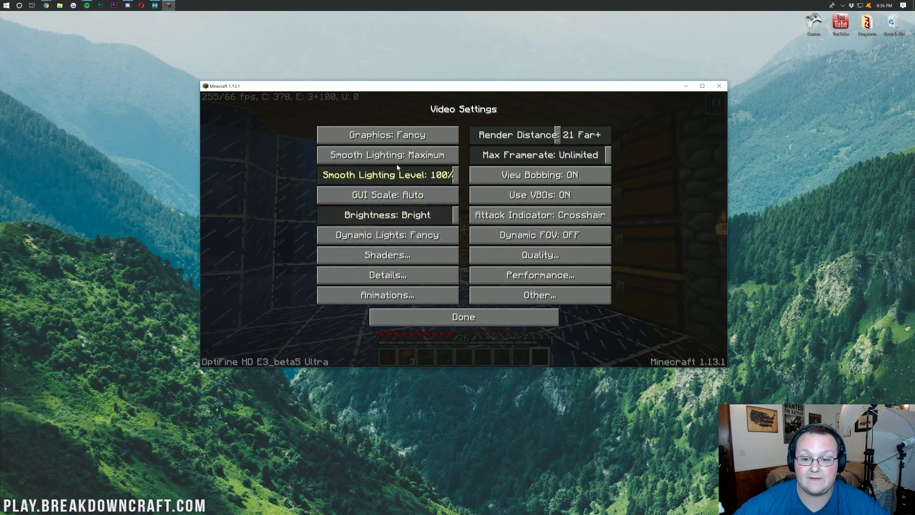
{"action": "left_click", "coordinate": [395, 256]}
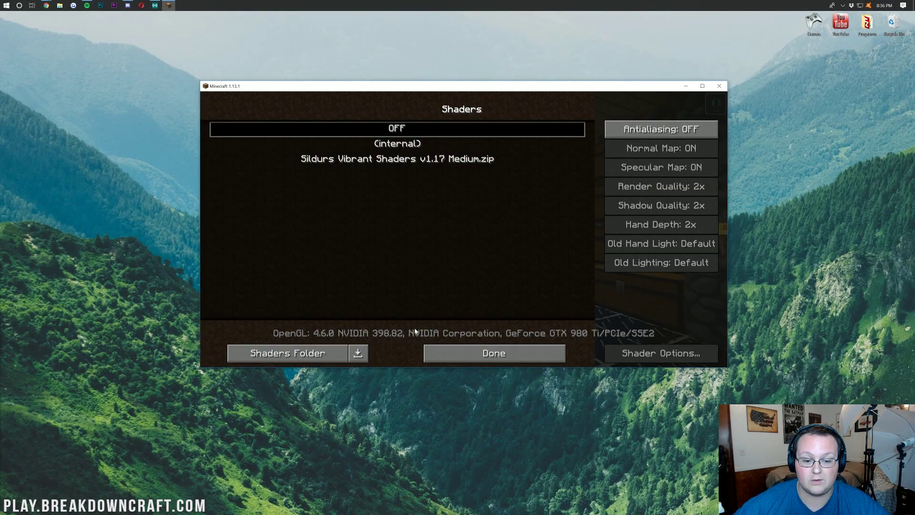
{"action": "left_click", "coordinate": [473, 353]}
{"action": "left_click", "coordinate": [465, 317]}
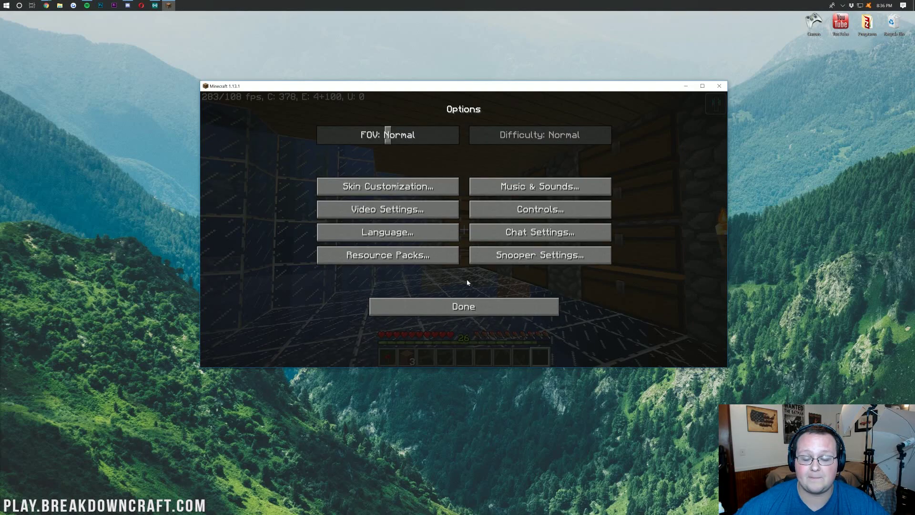
{"action": "left_click", "coordinate": [464, 306]}
{"action": "left_click", "coordinate": [464, 176]}
Teleport to the server's spawn with the /spawn command and walk forward and back on the wooden deck
{"action": "key", "text": "slash"}
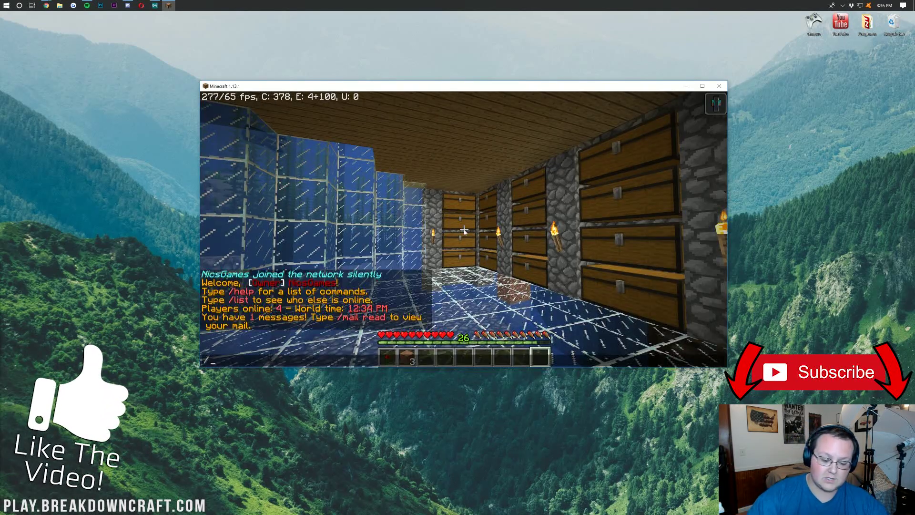
{"action": "type", "text": "spawn"}
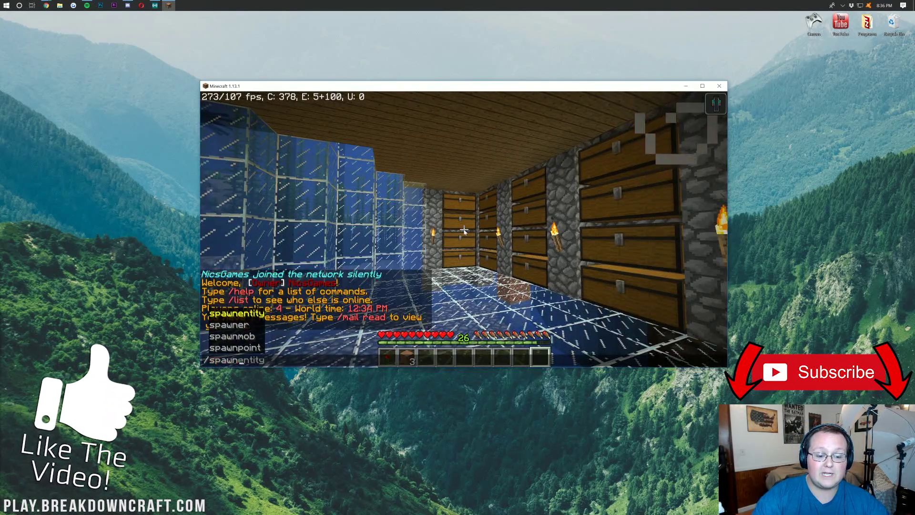
{"action": "key", "text": "Return"}
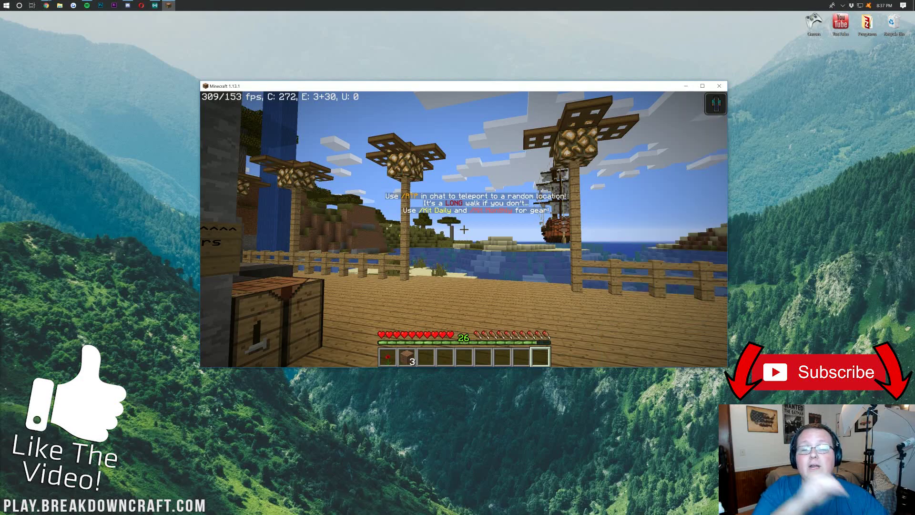
{"action": "key", "text": "w"}
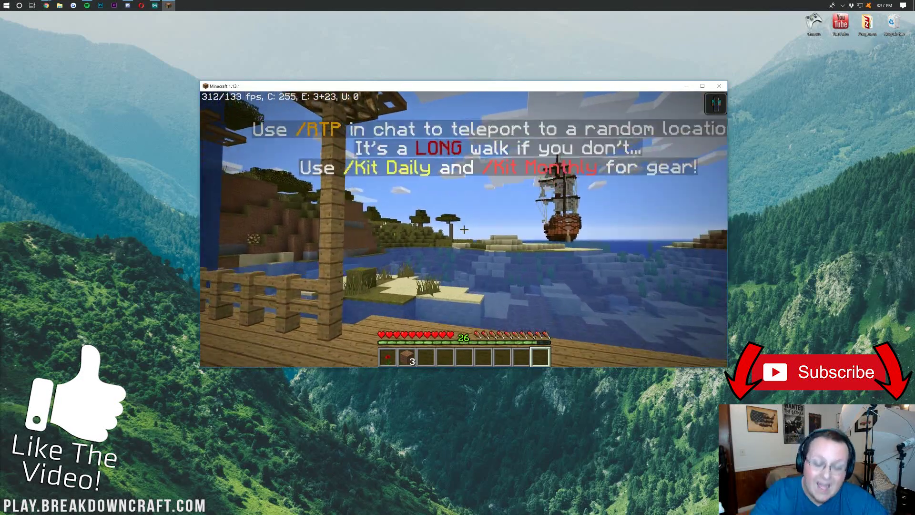
{"action": "key", "text": "s"}
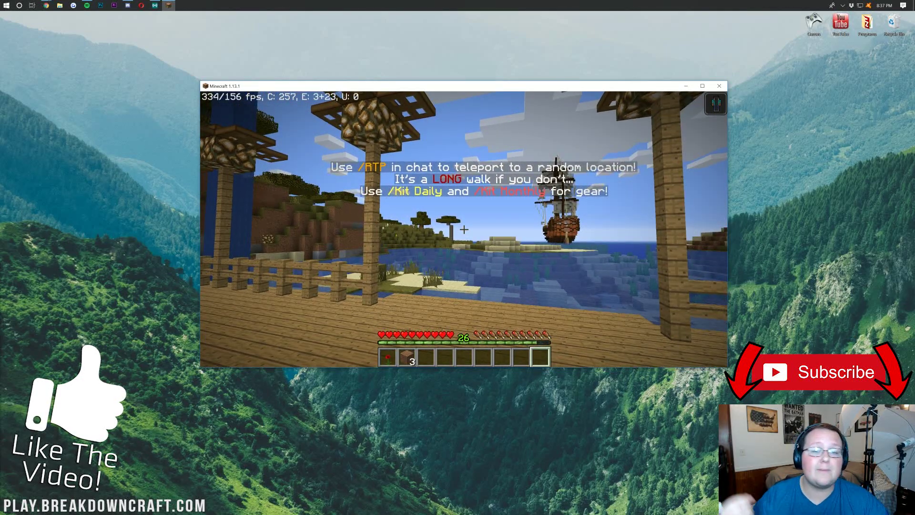